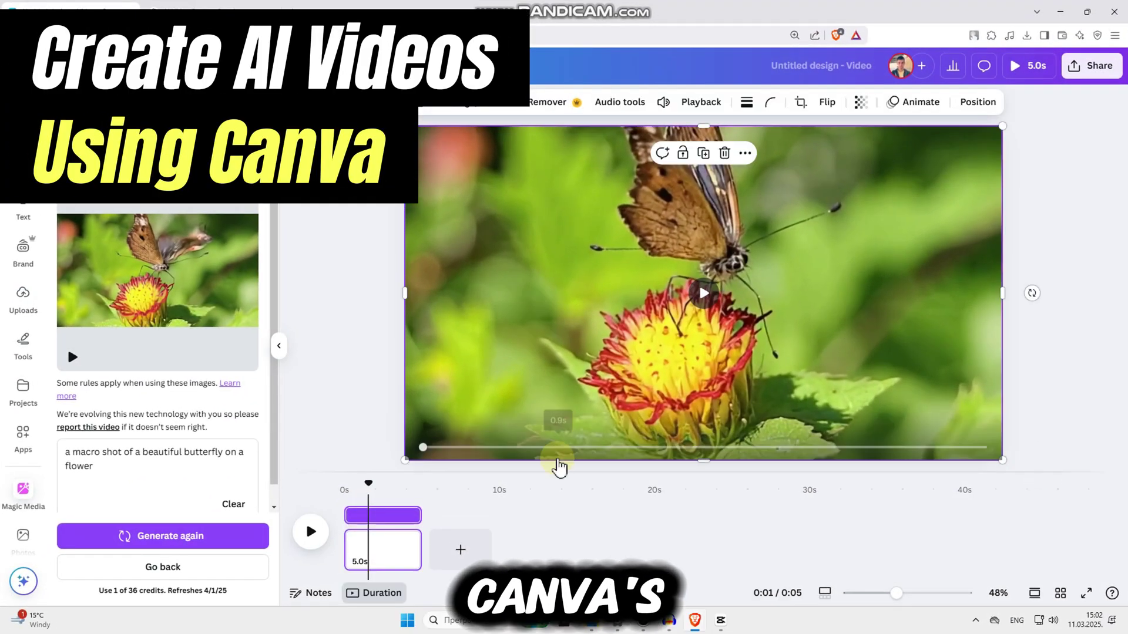
Step: Preview the butterfly clip, try several suggested prompts, and stretch the nature clip to fill the page
{"action": "left_click", "coordinate": [309, 532]}
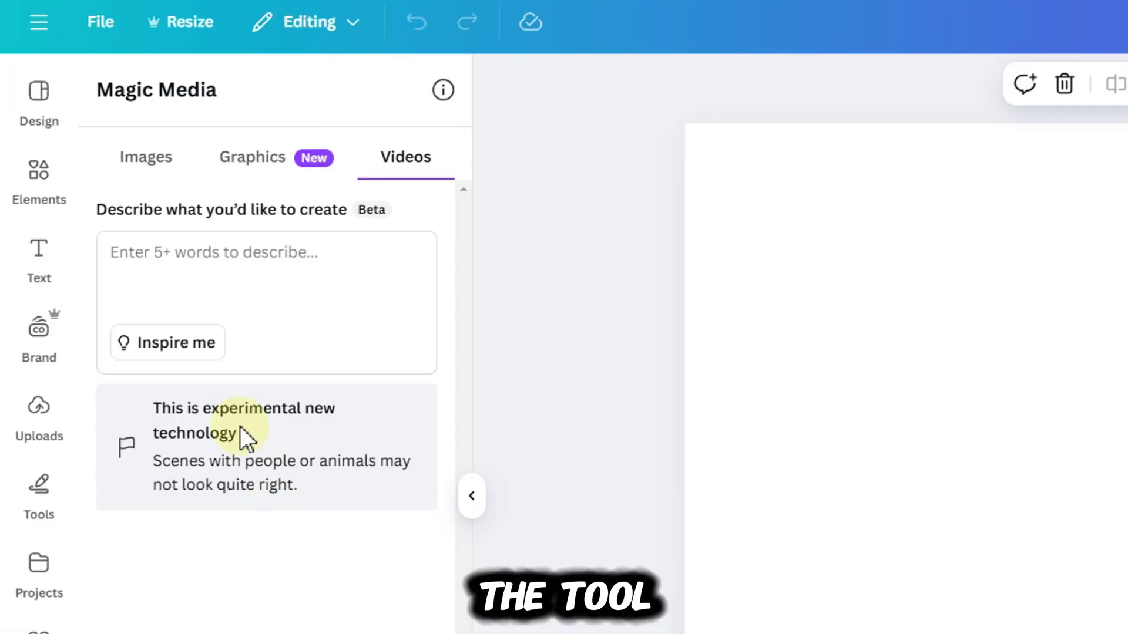
{"action": "left_click", "coordinate": [207, 355]}
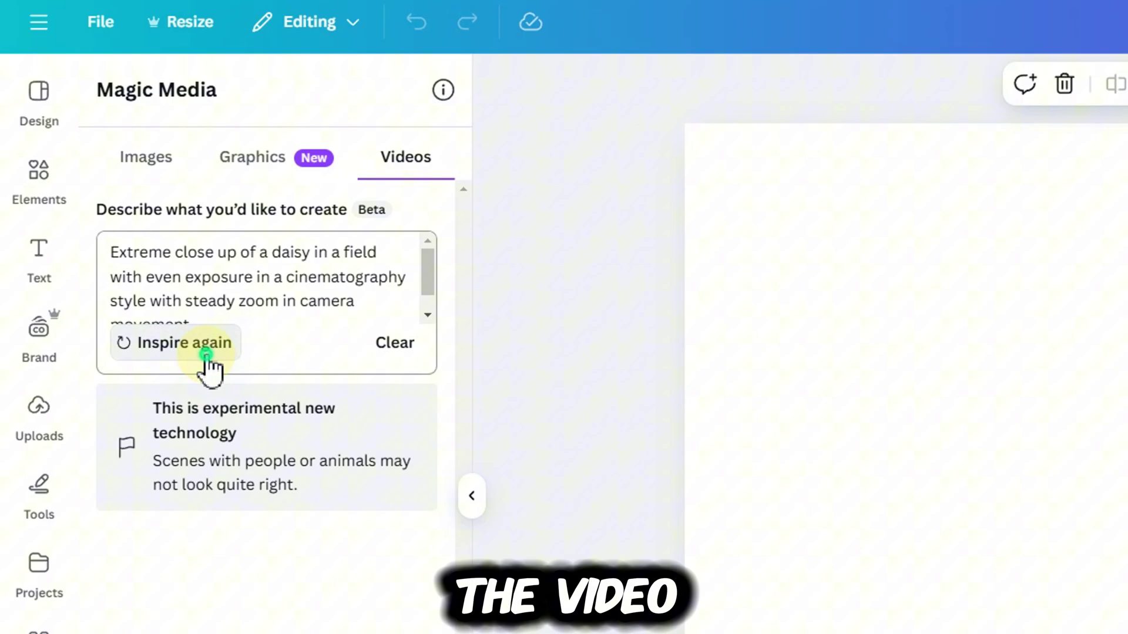
{"action": "left_click", "coordinate": [207, 355]}
{"action": "left_click", "coordinate": [340, 503]}
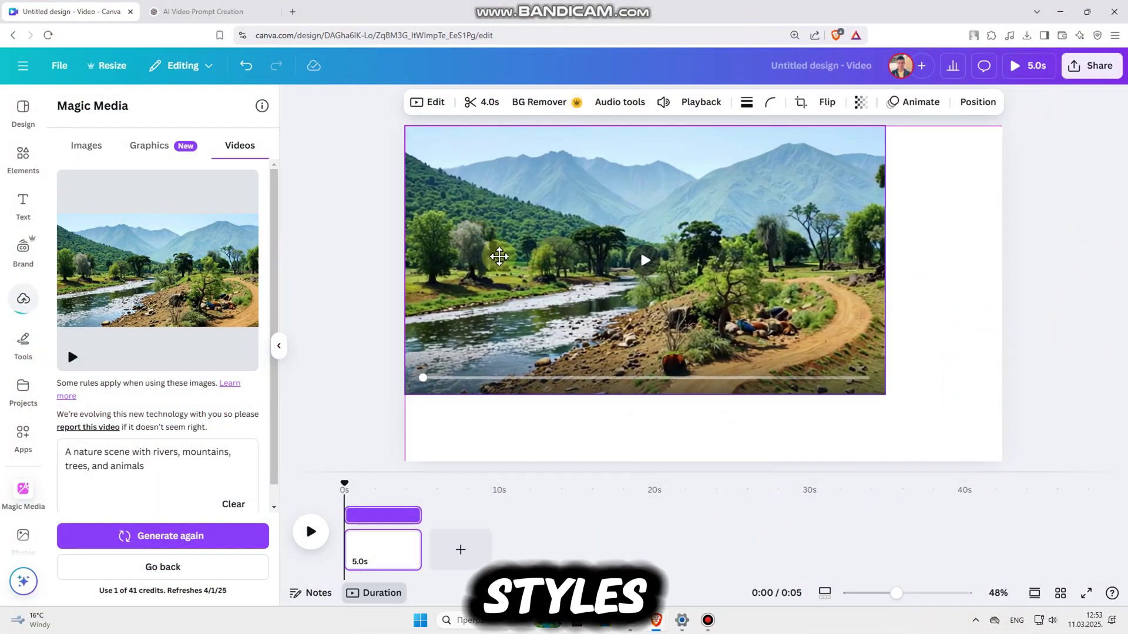
{"action": "left_click_drag", "start_coordinate": [886, 393], "coordinate": [1005, 462]}
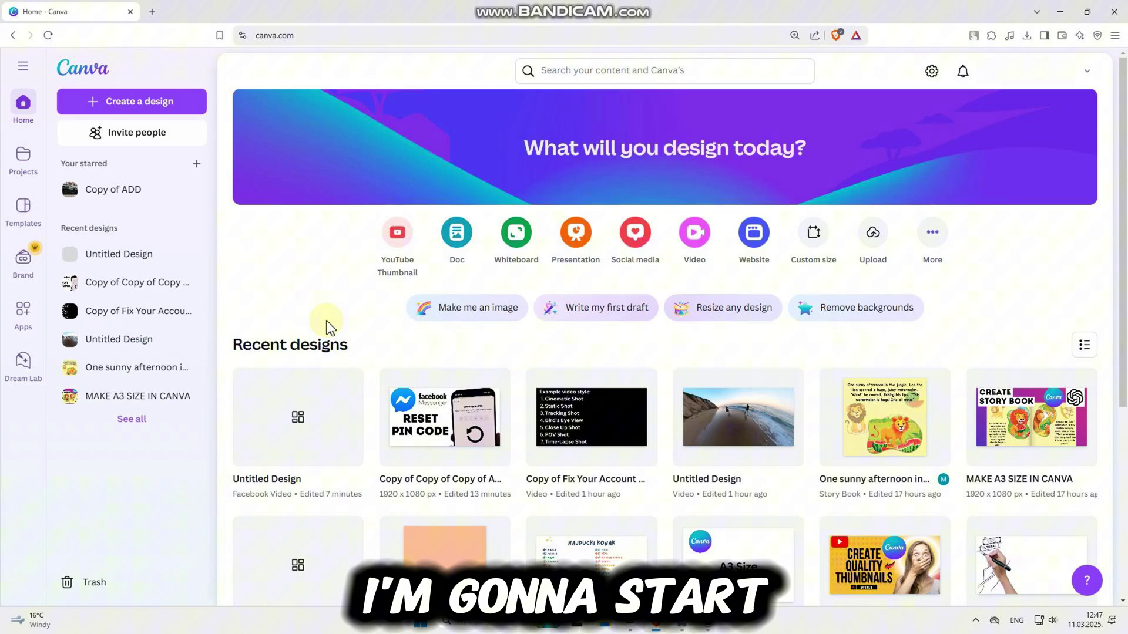
Step: Create a new blank YouTube Video design from the home page's Video category
{"action": "left_click", "coordinate": [702, 236]}
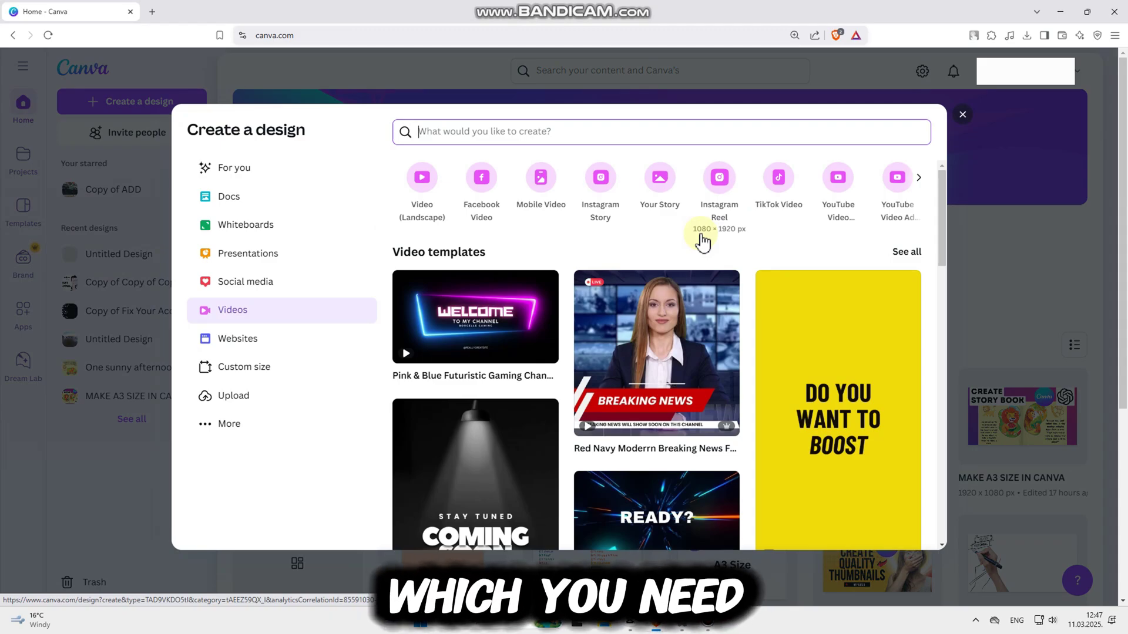
{"action": "left_click", "coordinate": [848, 179]}
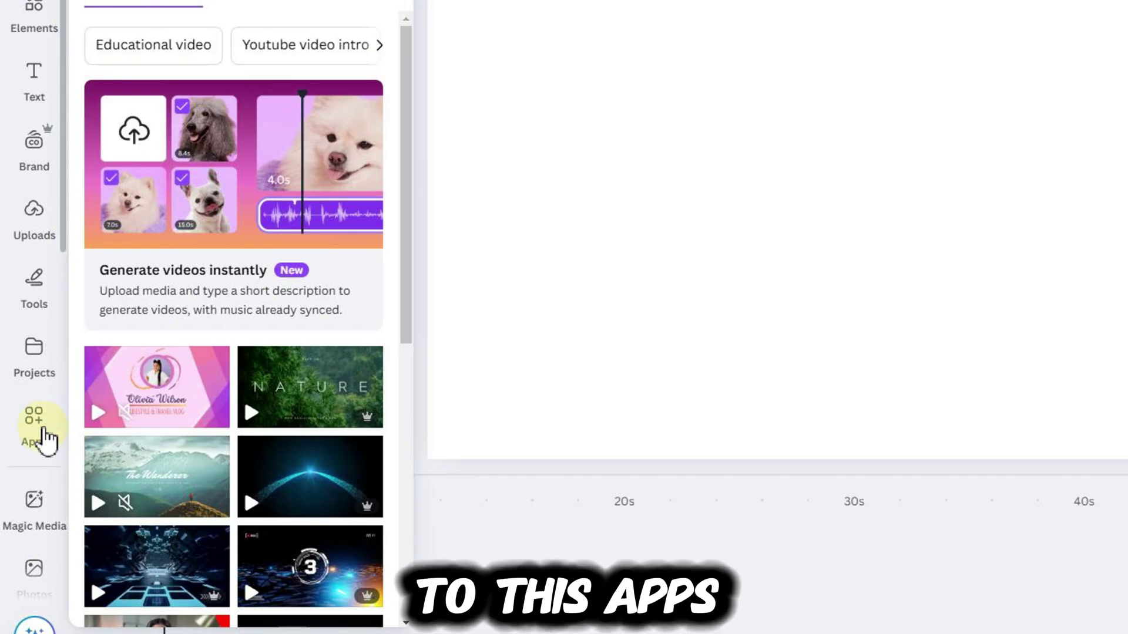
Step: Open the Magic Media app under Apps > More from Canva and switch it to Videos
{"action": "left_click", "coordinate": [34, 430]}
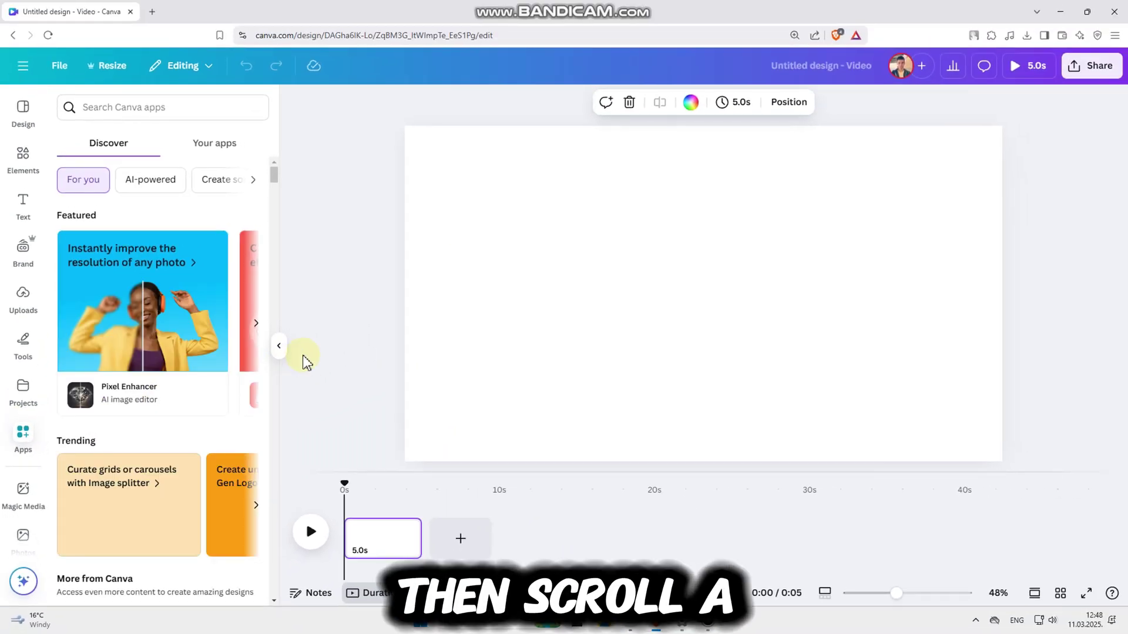
{"action": "scroll", "coordinate": [156, 372], "scroll_direction": "down", "scroll_amount": 1}
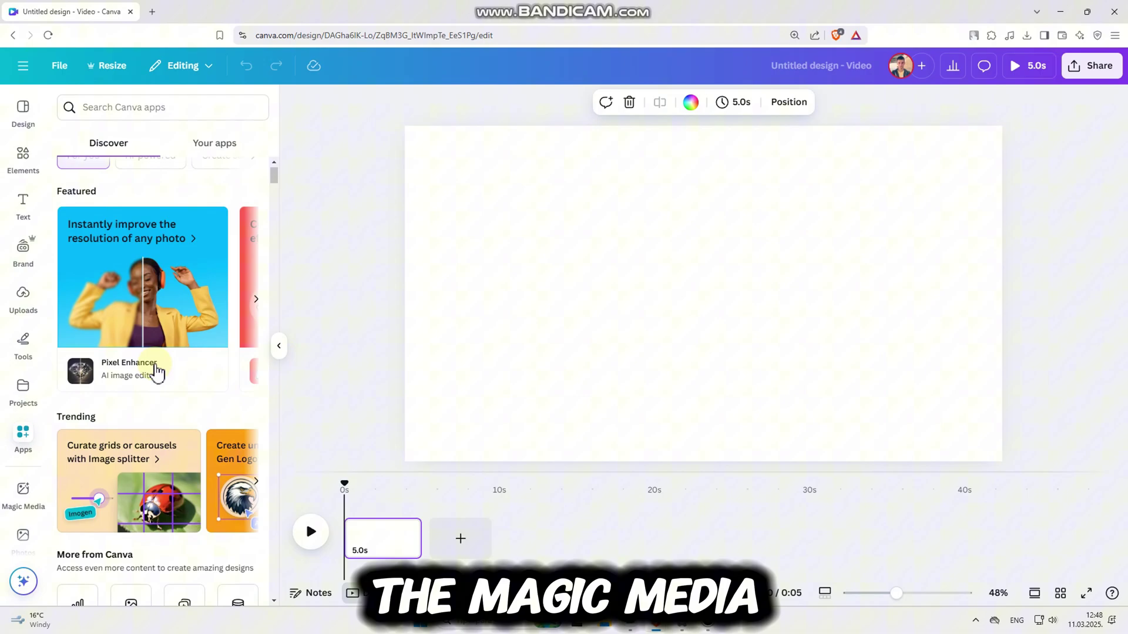
{"action": "scroll", "coordinate": [158, 367], "scroll_direction": "down", "scroll_amount": 6}
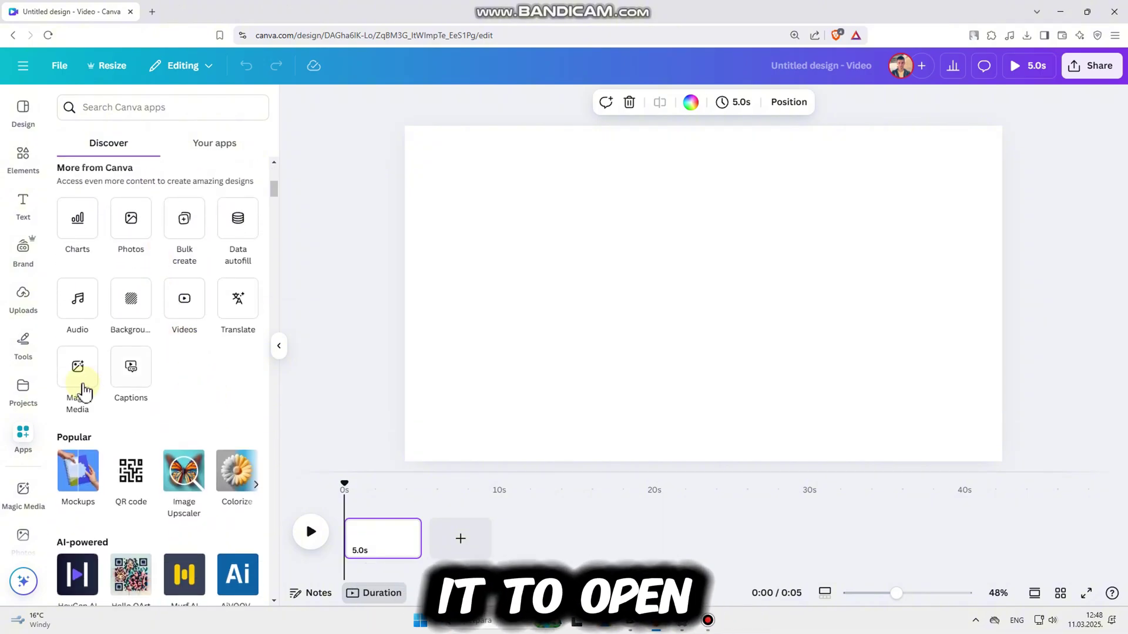
{"action": "left_click", "coordinate": [94, 390]}
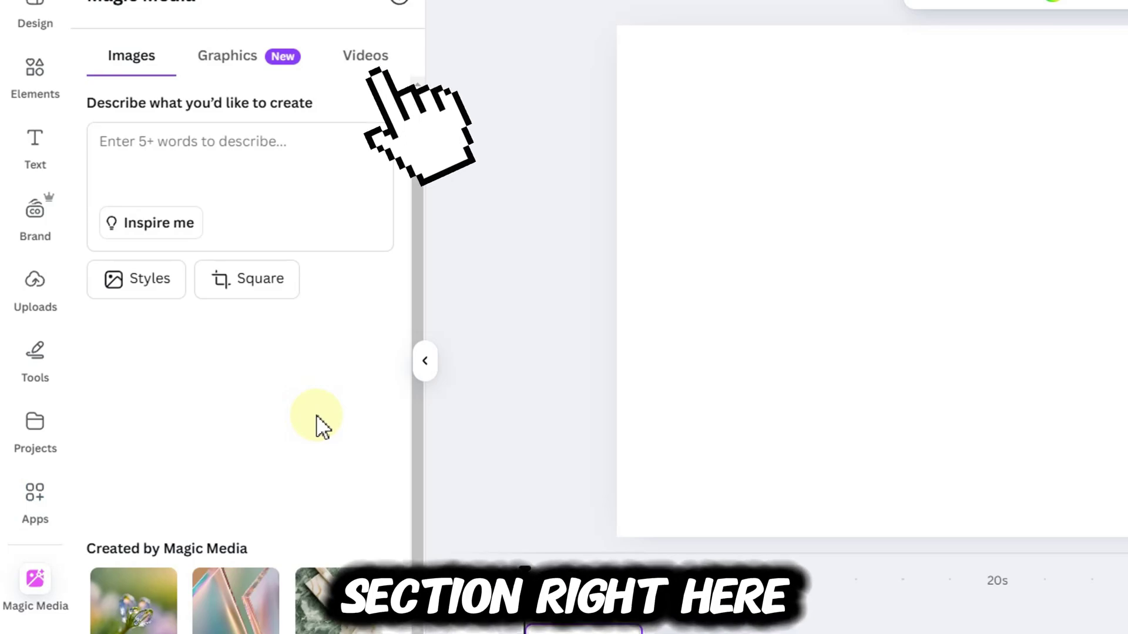
{"action": "left_click", "coordinate": [362, 59]}
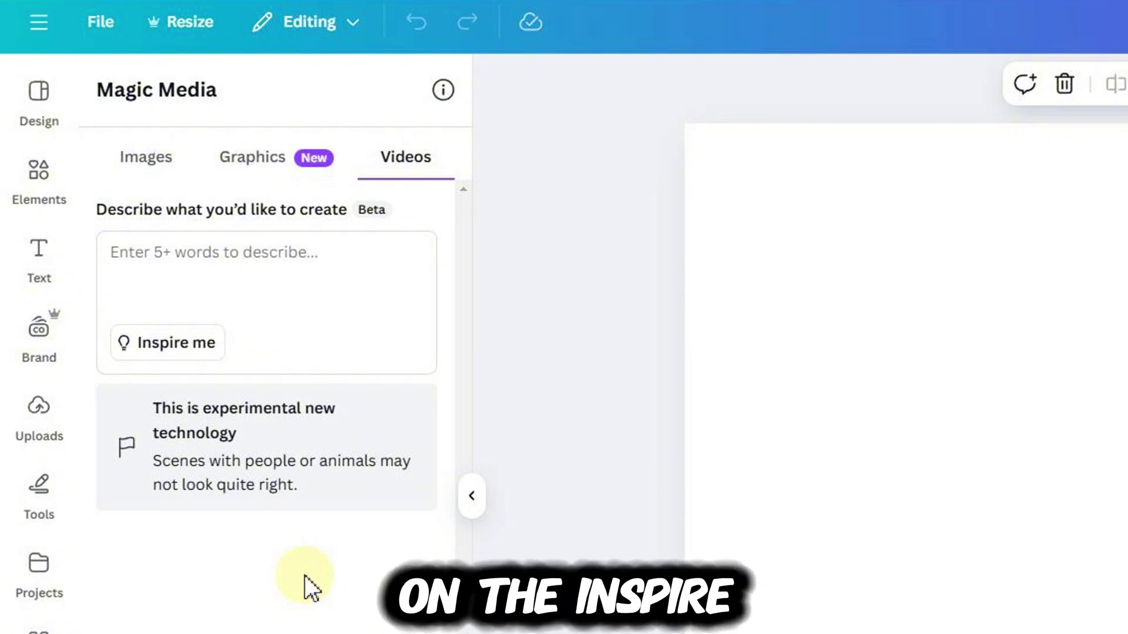
Step: Try three Inspire me suggestions in the video description box
{"action": "left_click", "coordinate": [205, 354]}
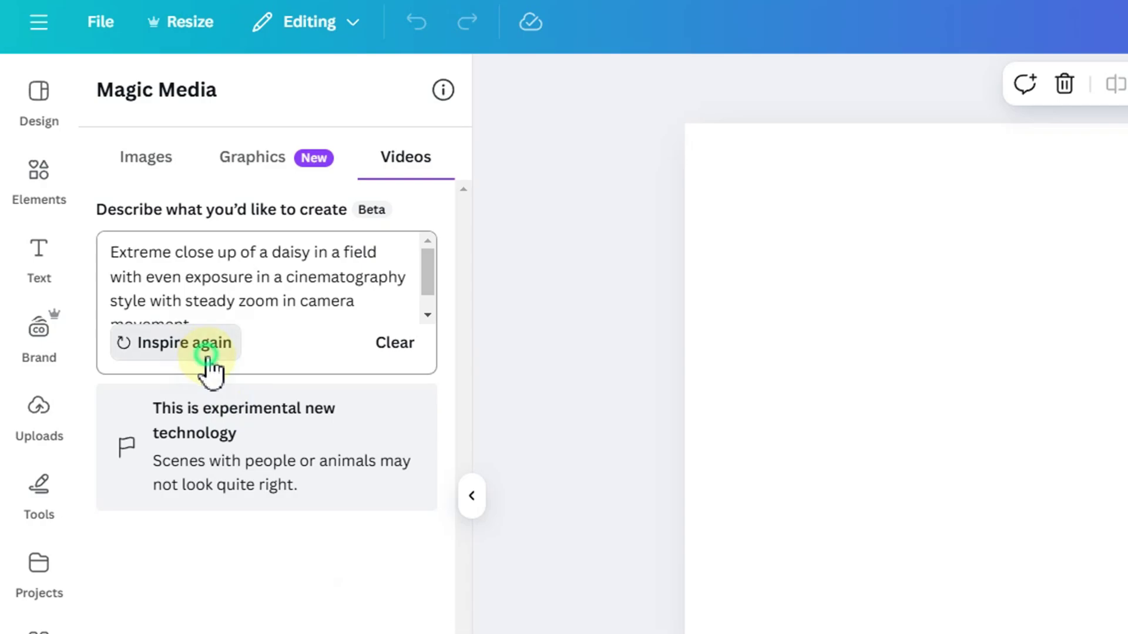
{"action": "left_click", "coordinate": [207, 356]}
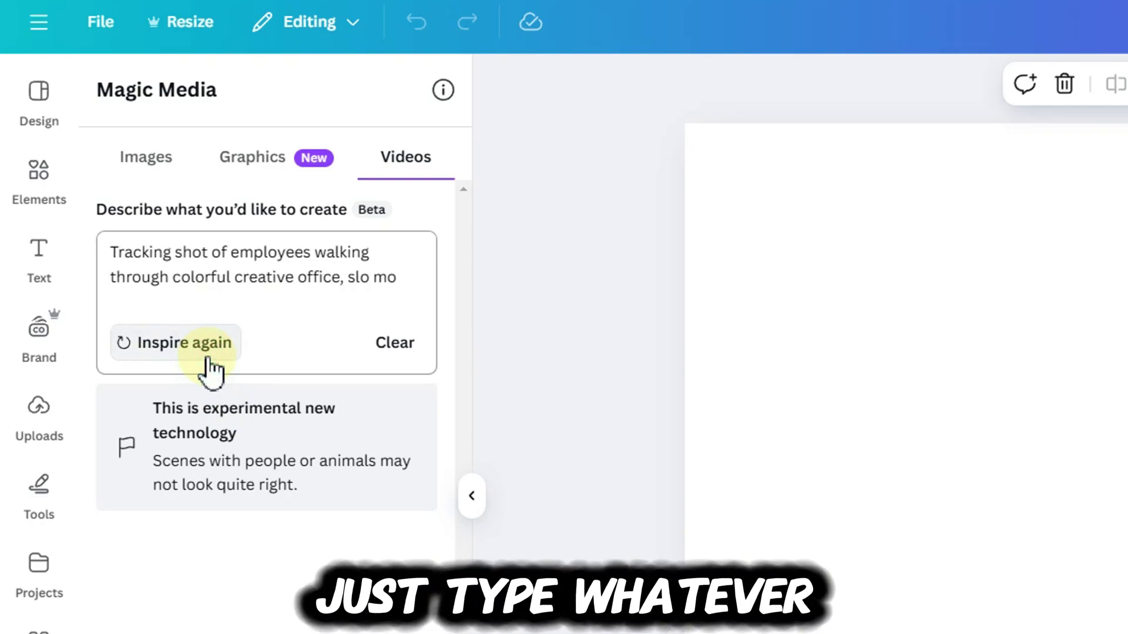
{"action": "left_click", "coordinate": [208, 356]}
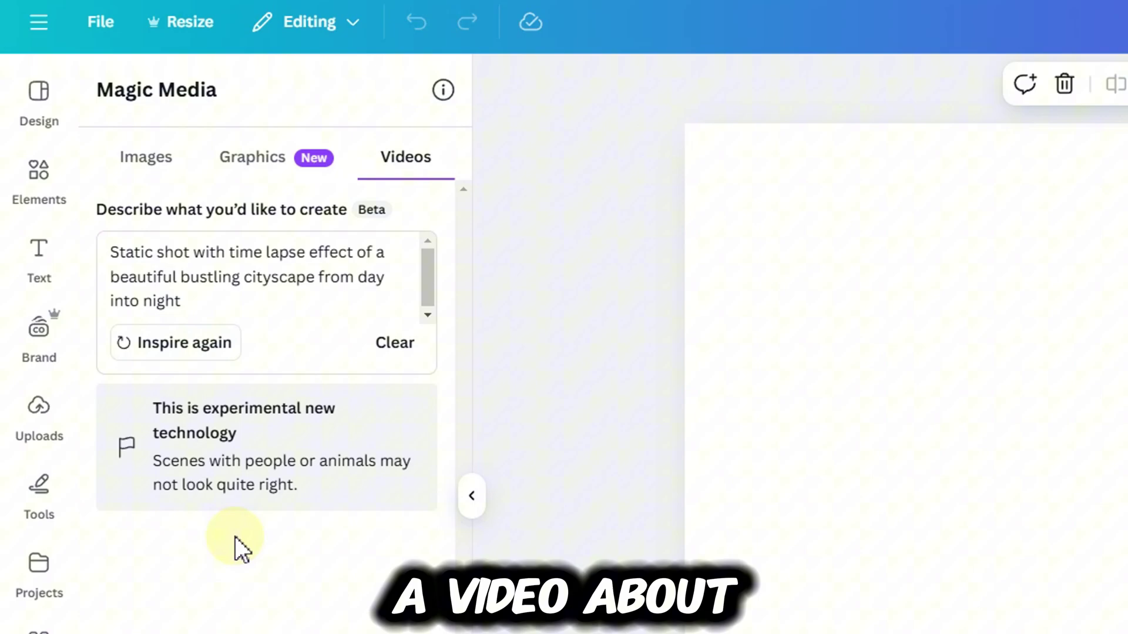
Step: Clear the box and generate a video from 'A nature scene with rivers, mountains, trees, and animals'
{"action": "left_click", "coordinate": [389, 344]}
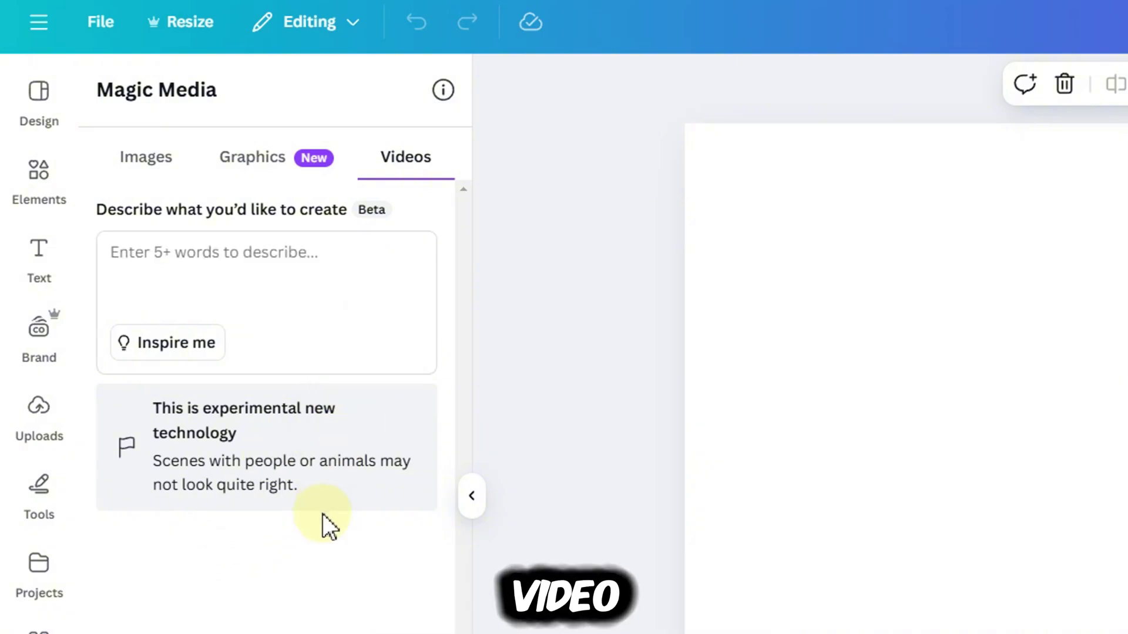
{"action": "left_click", "coordinate": [325, 265]}
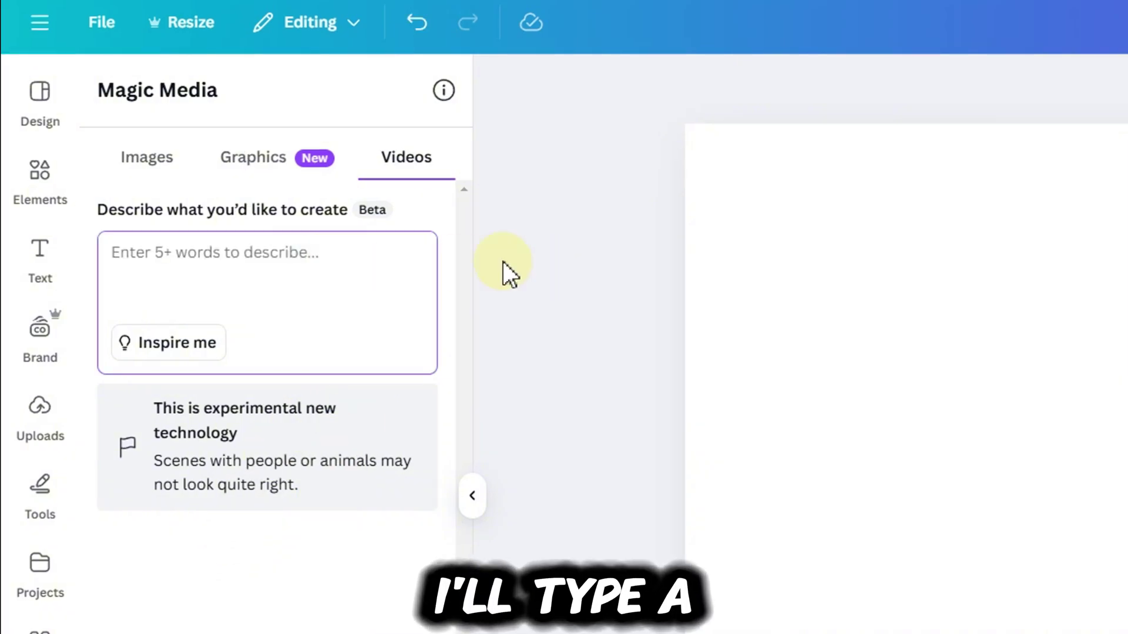
{"action": "type", "text": "A nature scene with rivers, mountains, "}
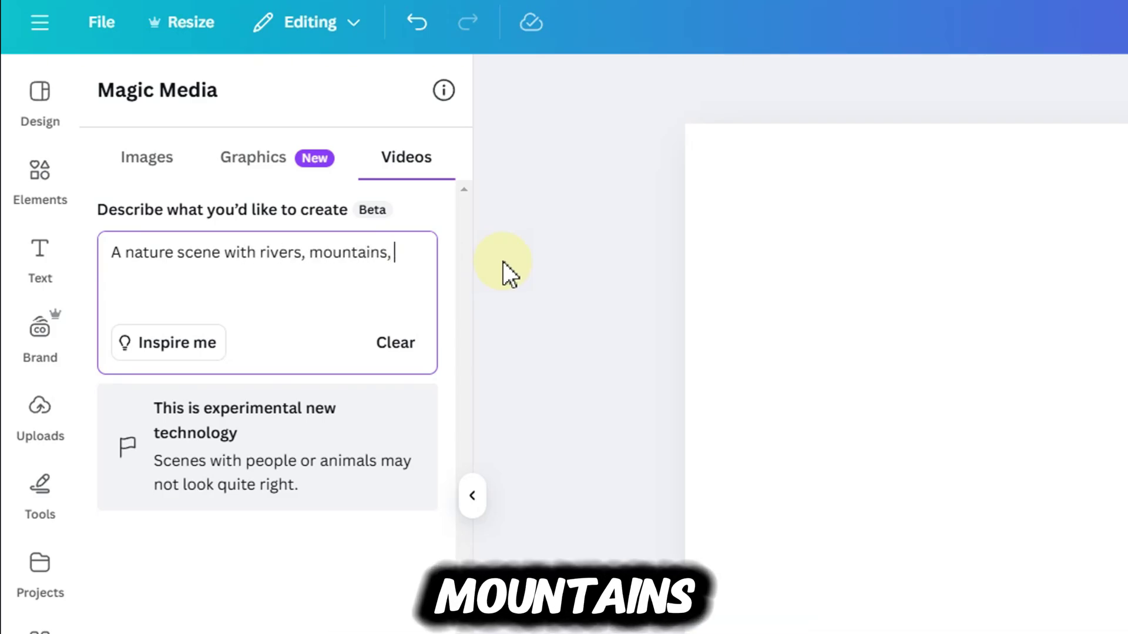
{"action": "type", "text": "trees, and animals"}
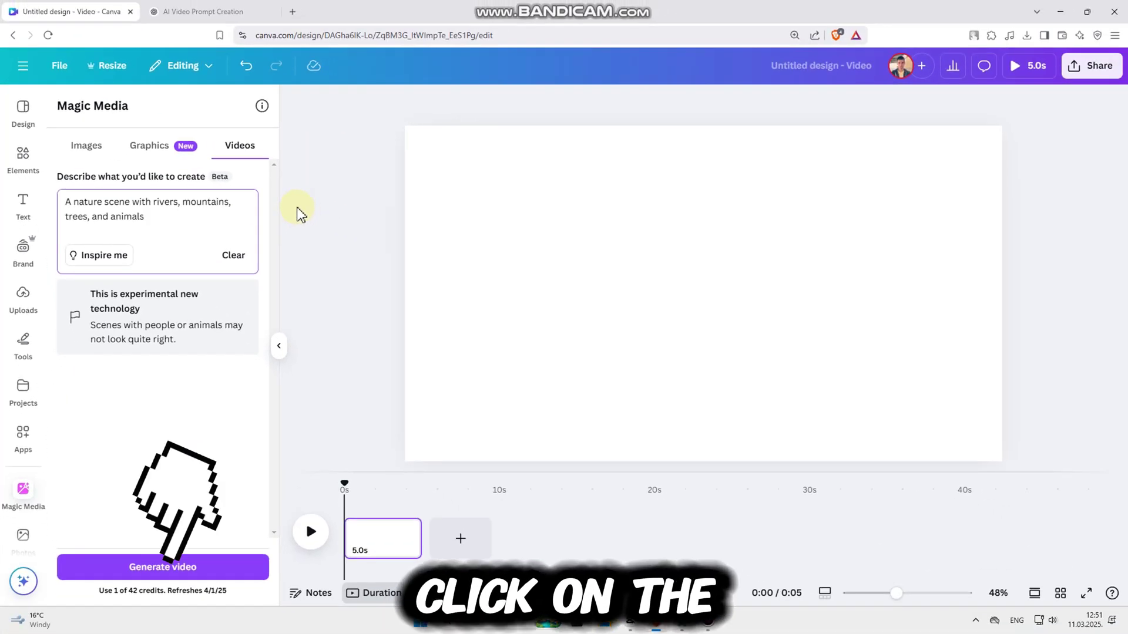
{"action": "left_click", "coordinate": [214, 566]}
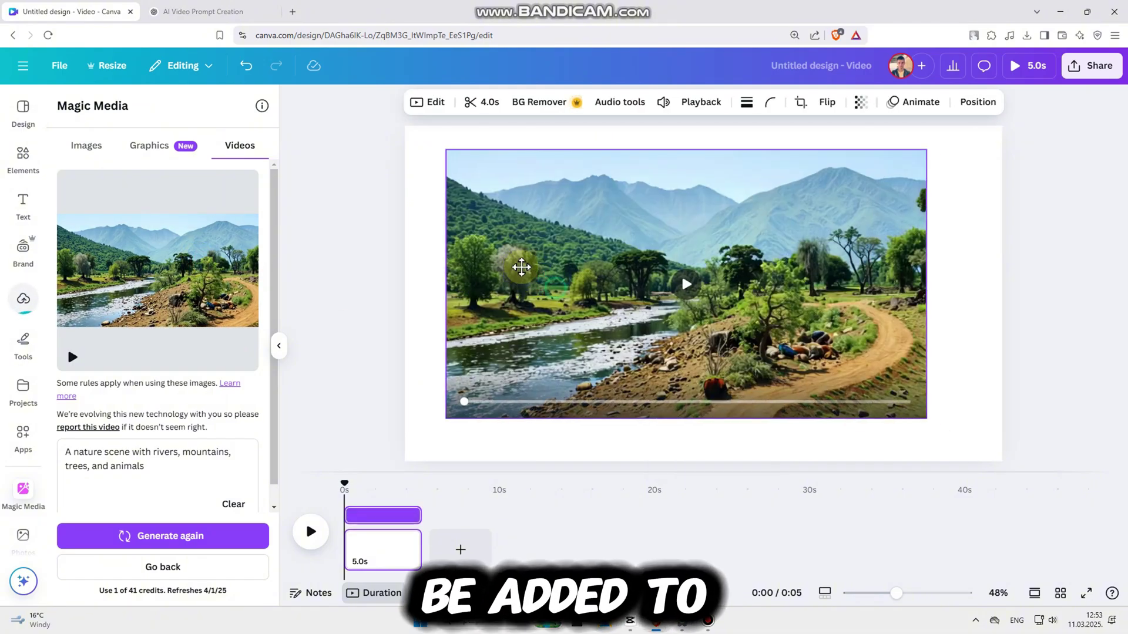
Step: Enlarge the river-and-mountains clip to cover the page, then play it back
{"action": "left_click_drag", "start_coordinate": [889, 402], "coordinate": [1005, 462]}
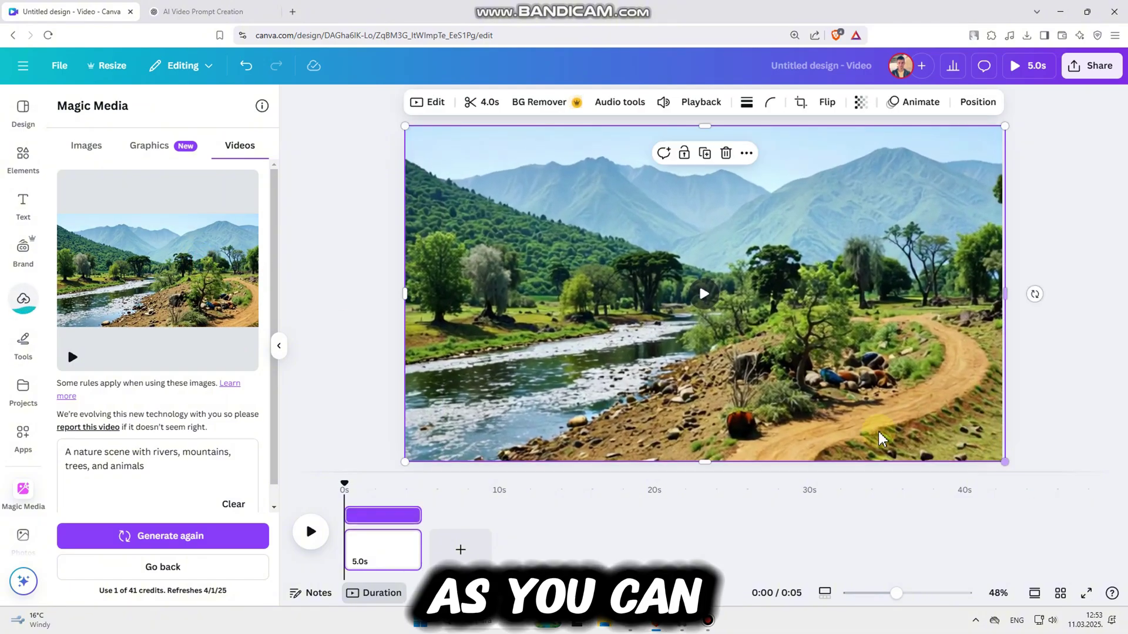
{"action": "left_click", "coordinate": [705, 295]}
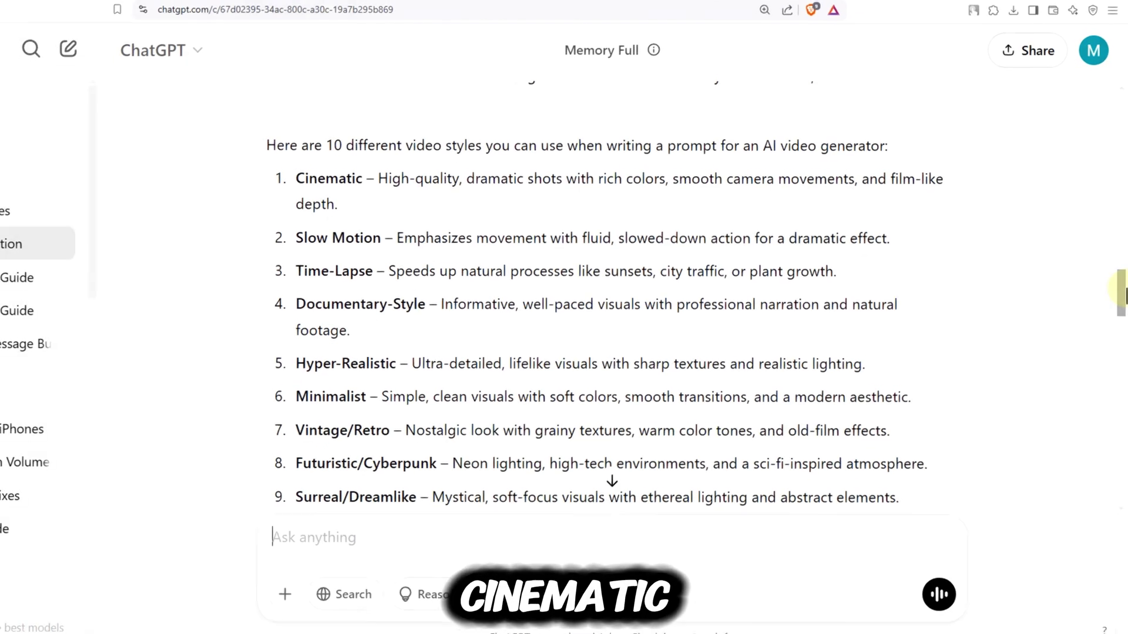
Step: Scroll through ChatGPT's list of ten video styles for AI video prompts
{"action": "left_click_drag", "start_coordinate": [1123, 293], "coordinate": [1124, 284]}
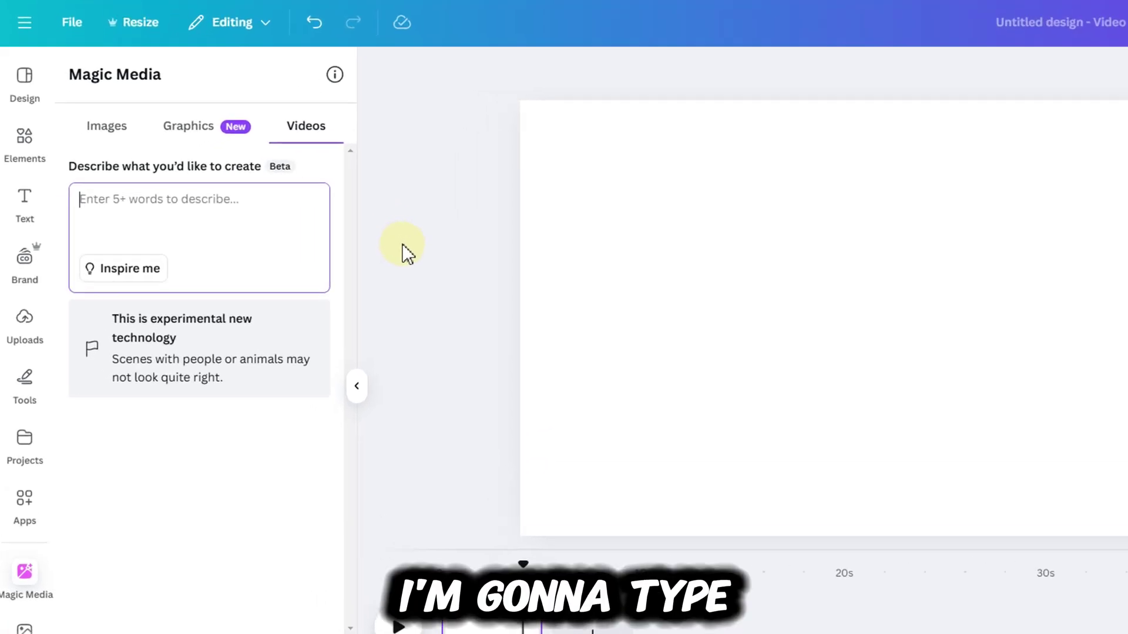
Step: Generate a cinematic 'city in the 1980s' clip, add it to the page, and play from the start
{"action": "type", "text": "Show me a city"}
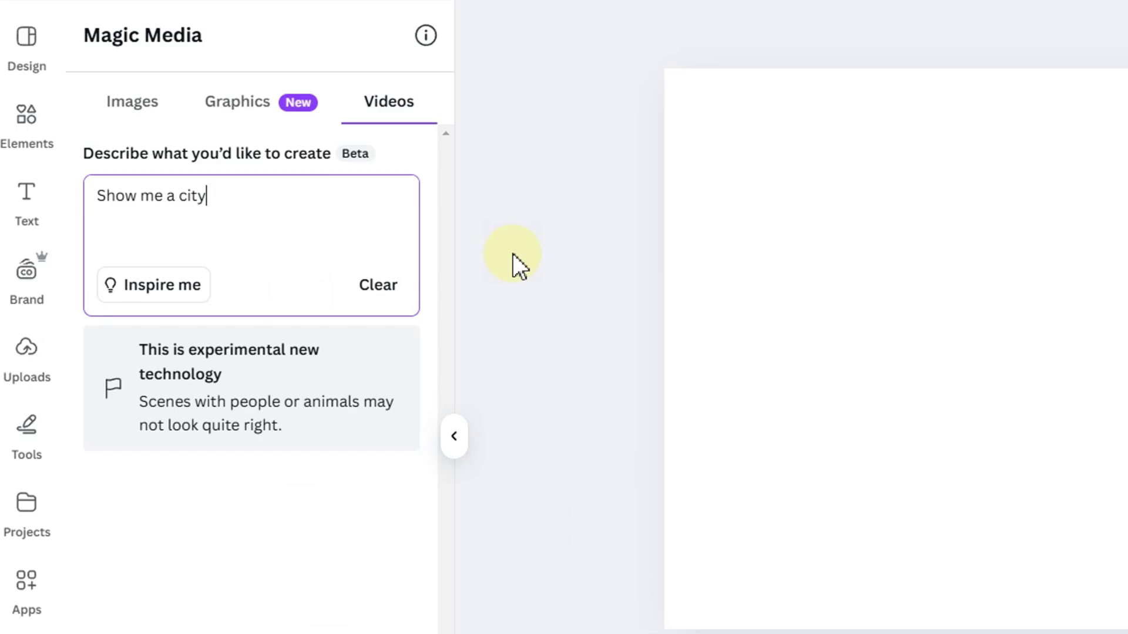
{"action": "type", "text": " in the 1980s. Make the shot Cinematic"}
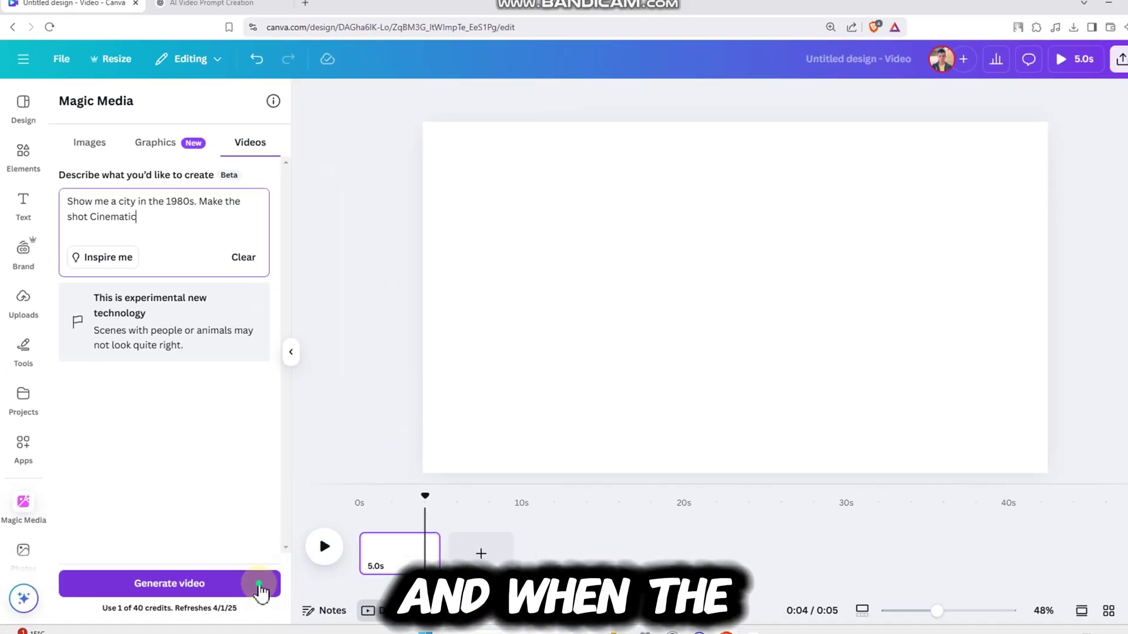
{"action": "left_click", "coordinate": [235, 582]}
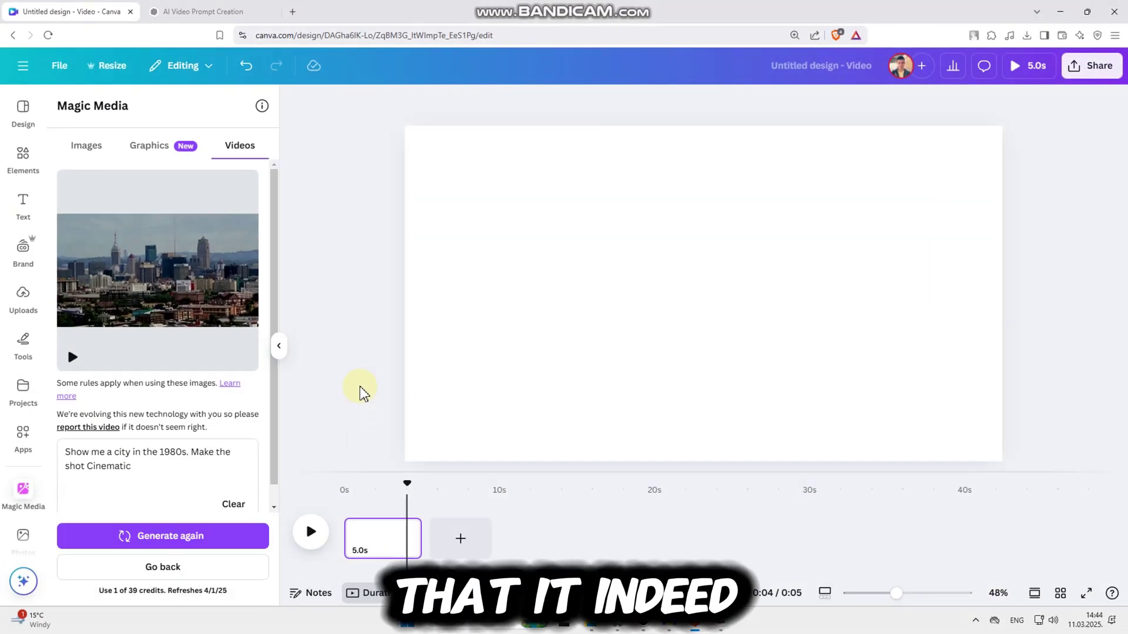
{"action": "left_click", "coordinate": [222, 309]}
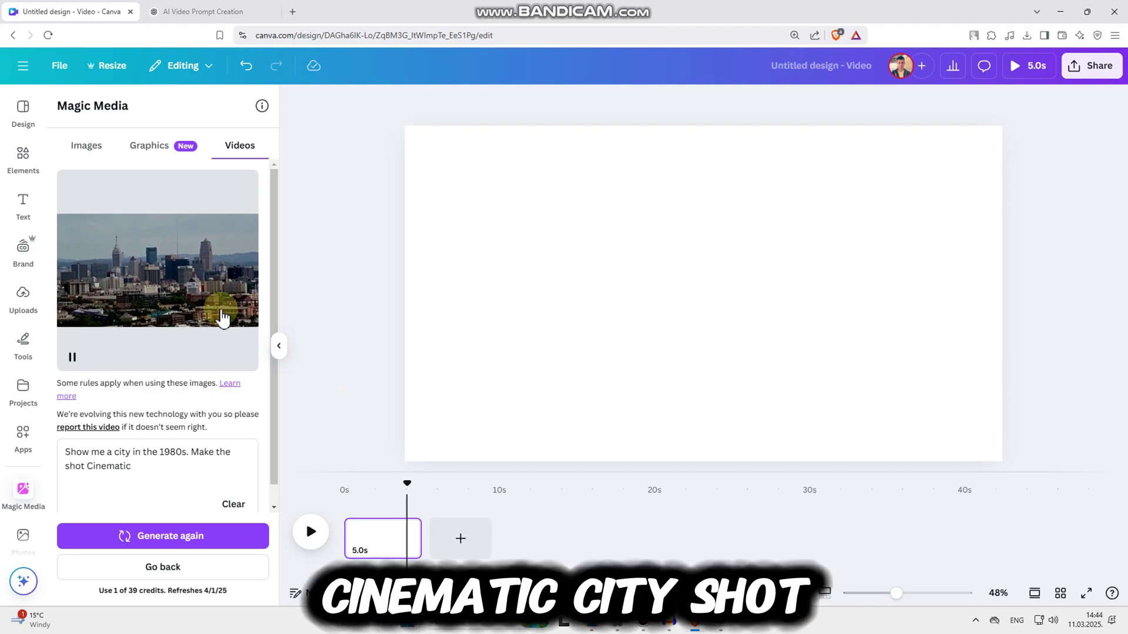
{"action": "left_click", "coordinate": [222, 318]}
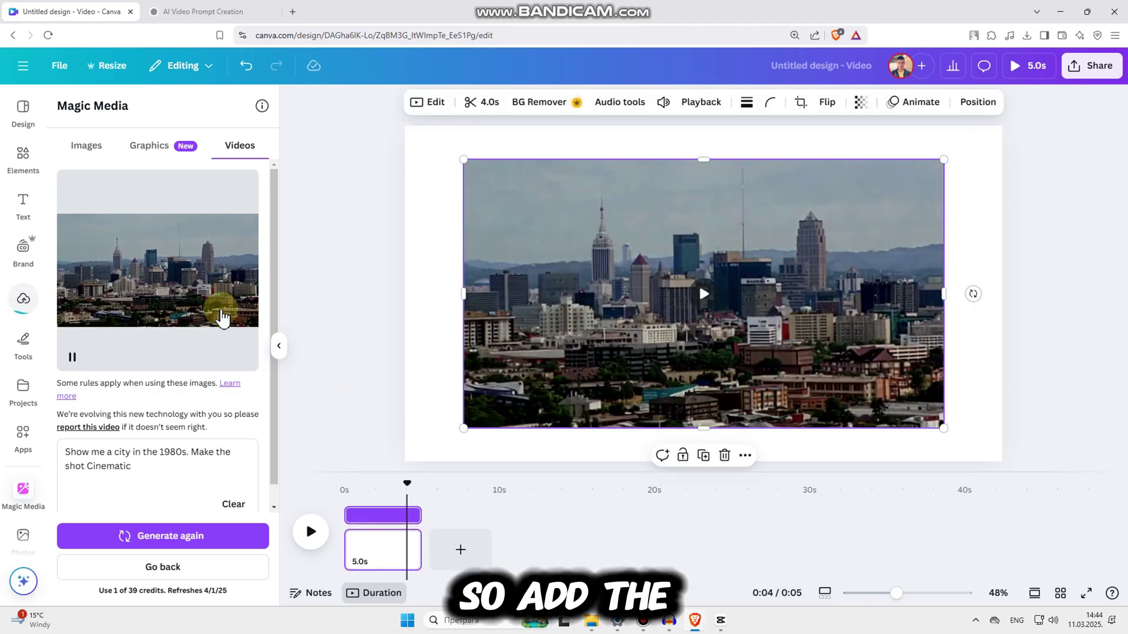
{"action": "left_click_drag", "start_coordinate": [407, 484], "coordinate": [307, 486]}
{"action": "left_click", "coordinate": [310, 533]}
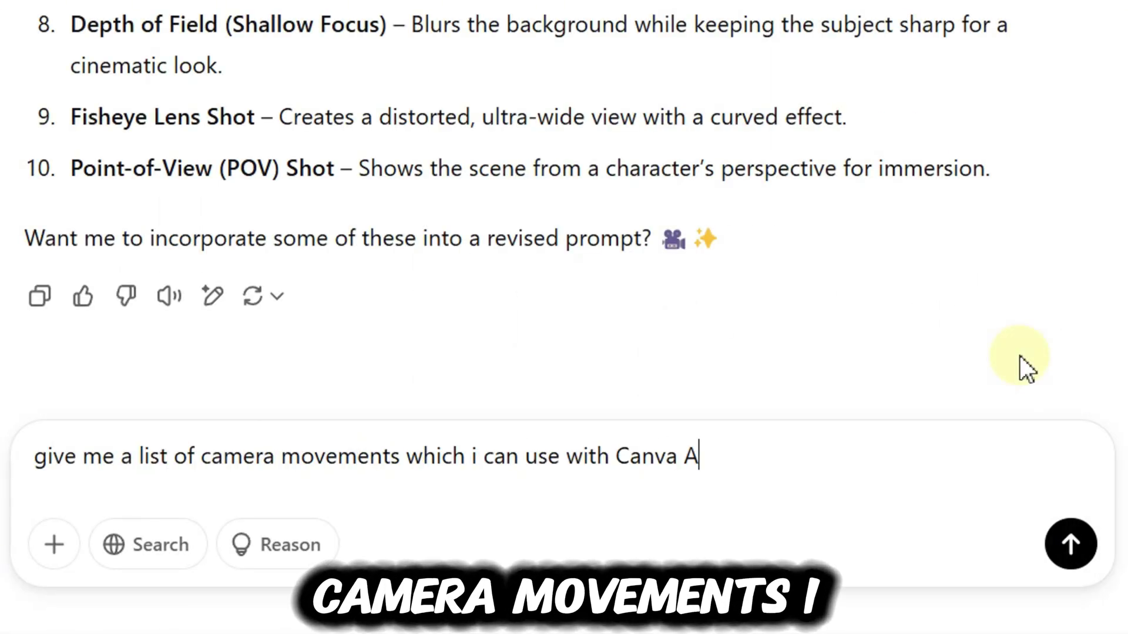
Step: Ask ChatGPT for camera movements usable with Canva's AI video generator, such as drone or aerial shots
{"action": "type", "text": "r example: drone shot, aerial view"}
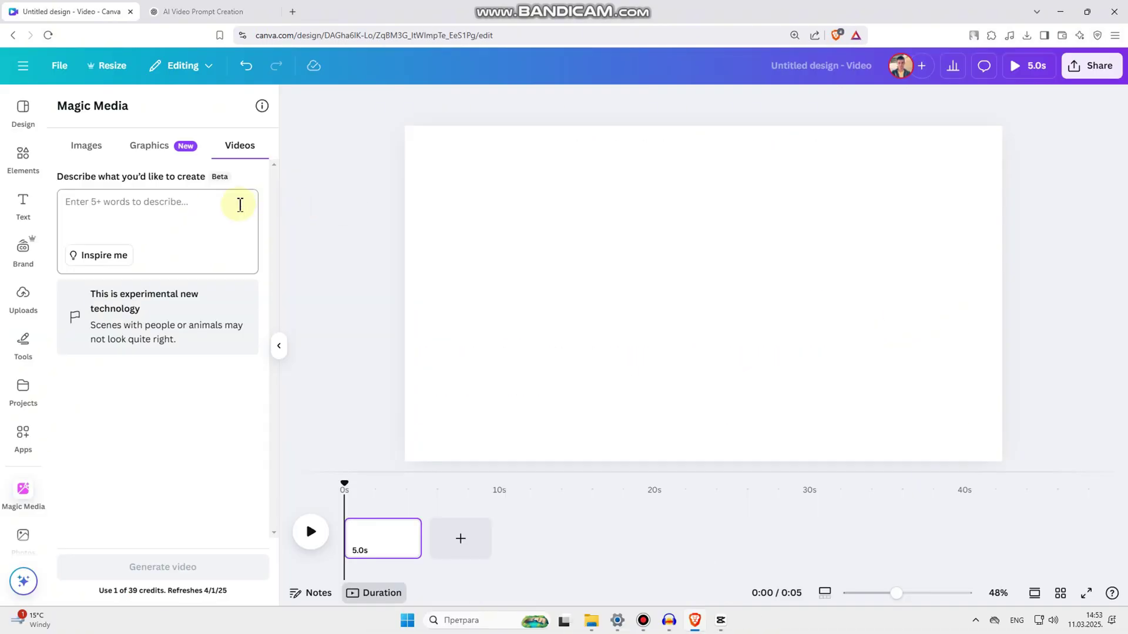
Step: Generate 'a drone shot of a forest near the seaside', insert the clip, and play the design
{"action": "left_click", "coordinate": [239, 205]}
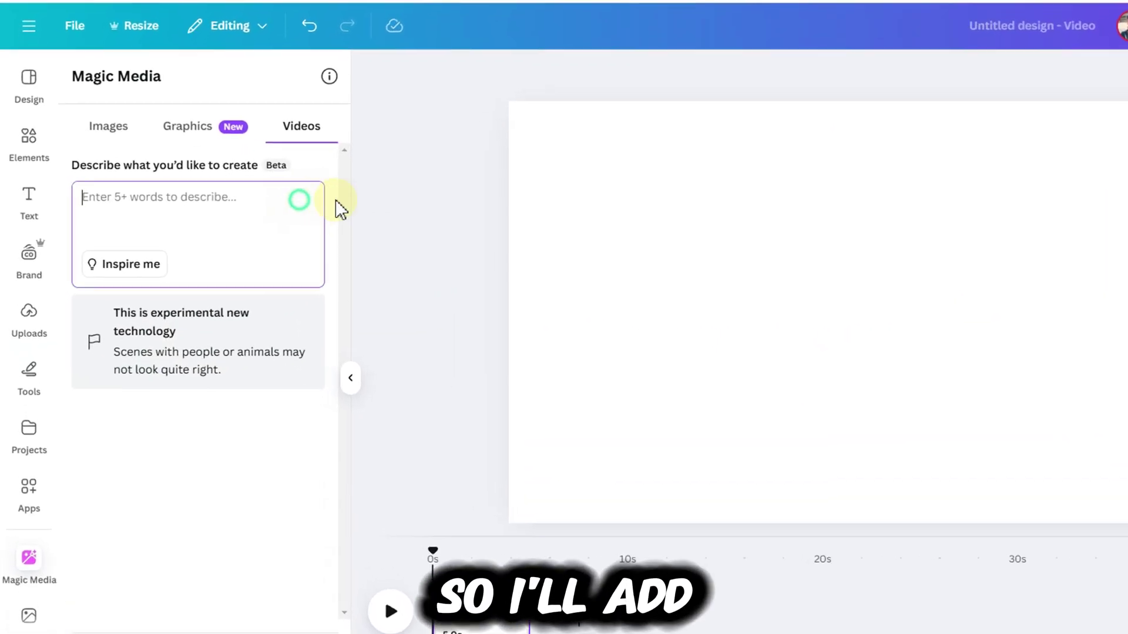
{"action": "type", "text": "a do"}
{"action": "type", "text": "rone shot o"}
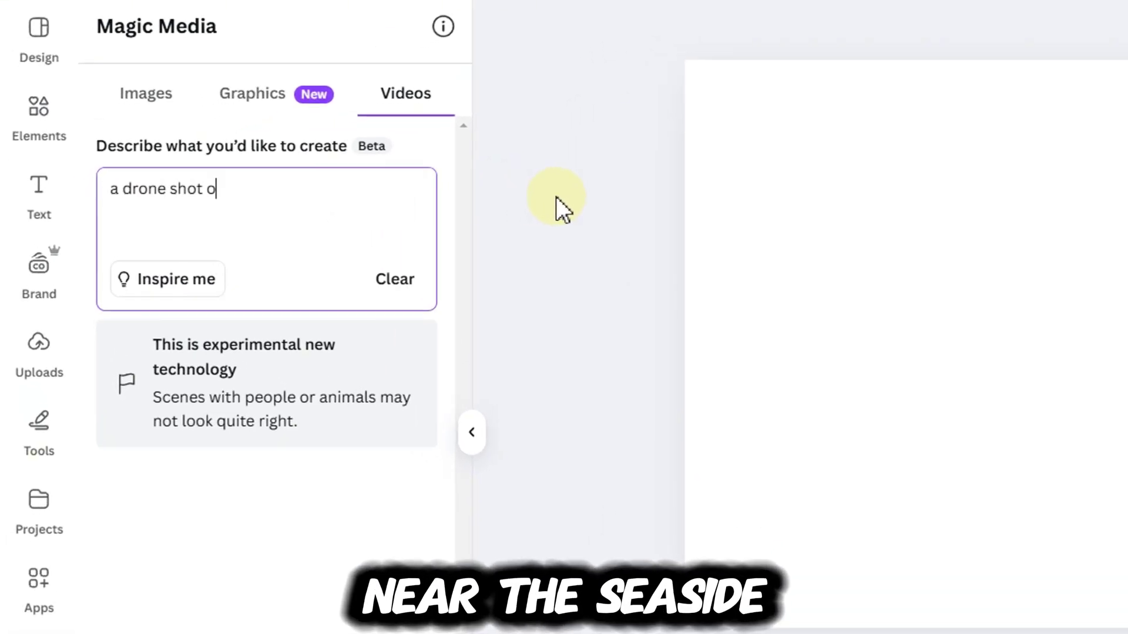
{"action": "type", "text": "f a forest near the seaside"}
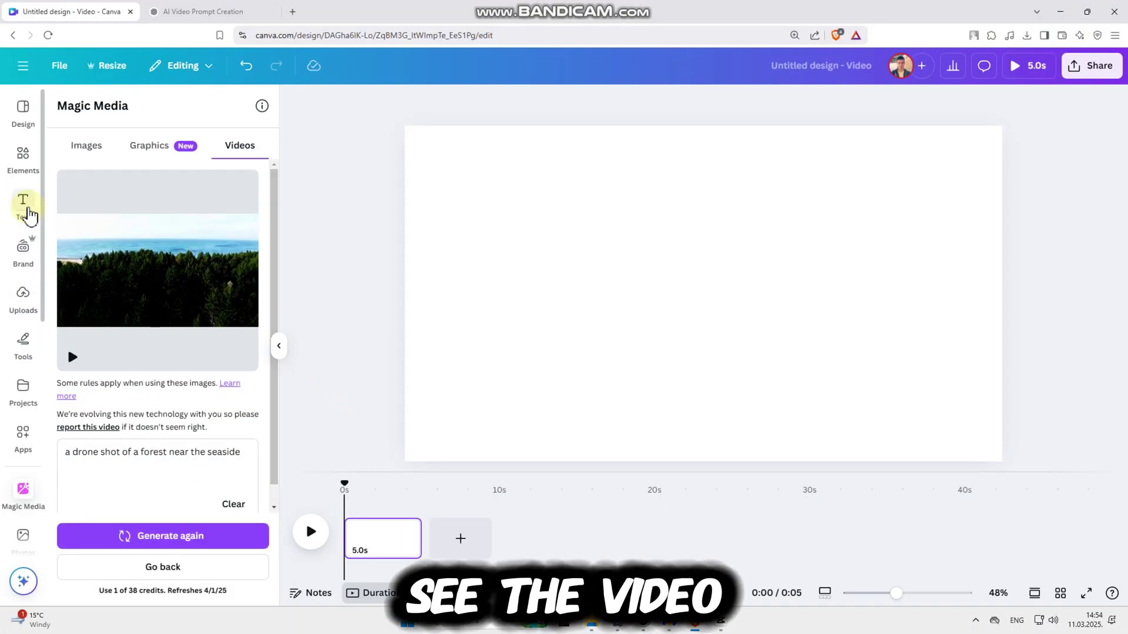
{"action": "left_click", "coordinate": [115, 284]}
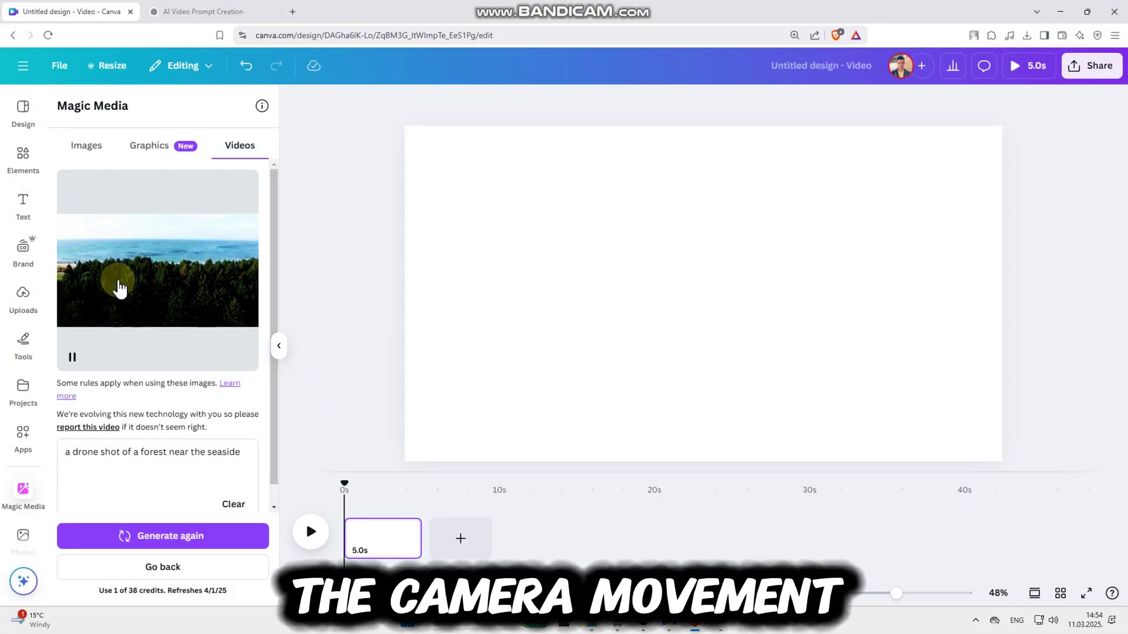
{"action": "left_click", "coordinate": [179, 283]}
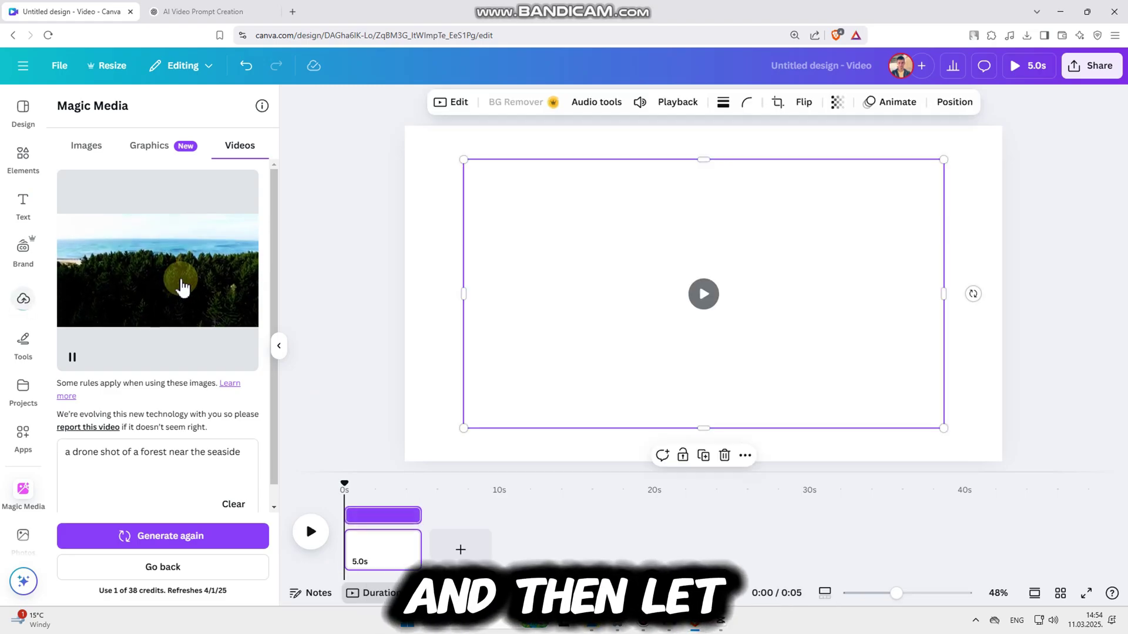
{"action": "left_click", "coordinate": [315, 532]}
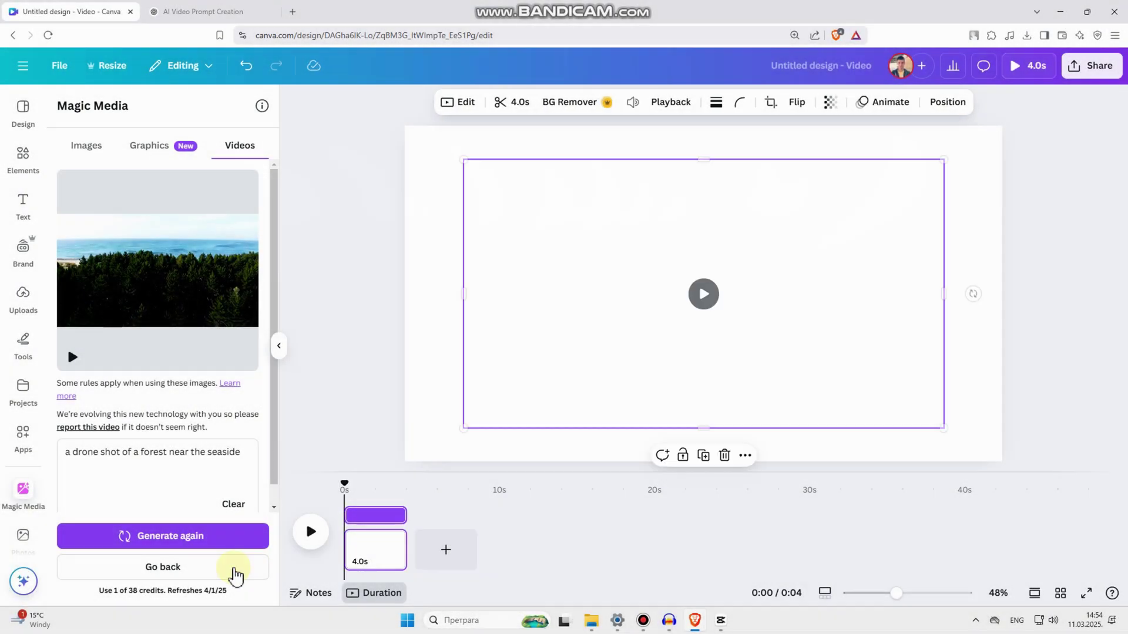
Step: Start a fresh prompt and generate 'a macro shot of a beautiful butterfly on a flower'
{"action": "left_click", "coordinate": [231, 569]}
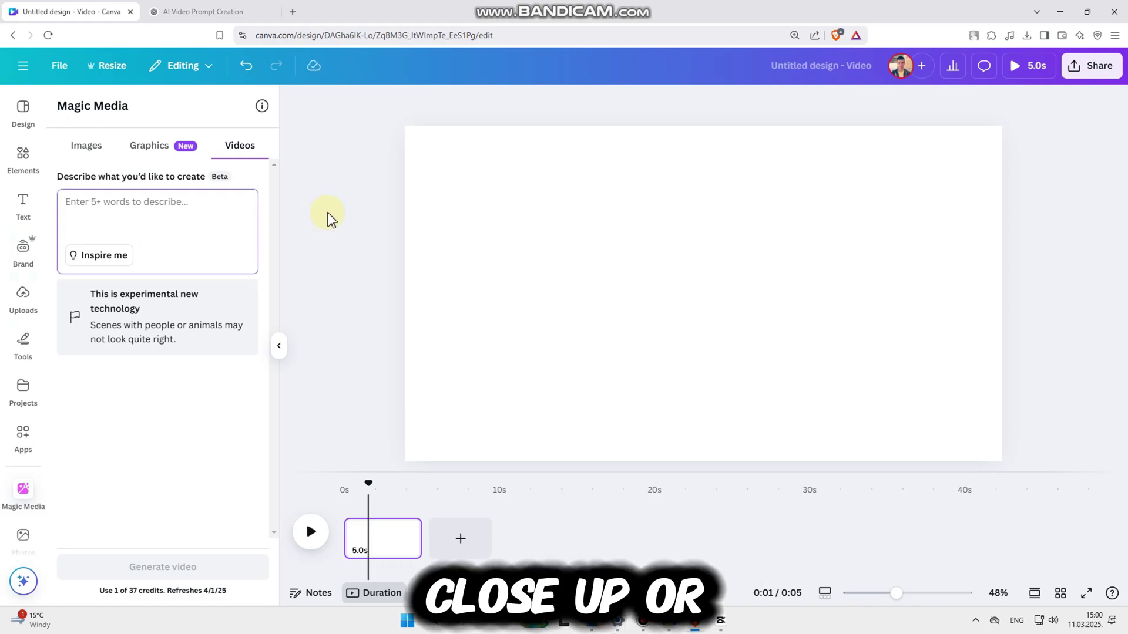
{"action": "type", "text": "a macro shot of a "}
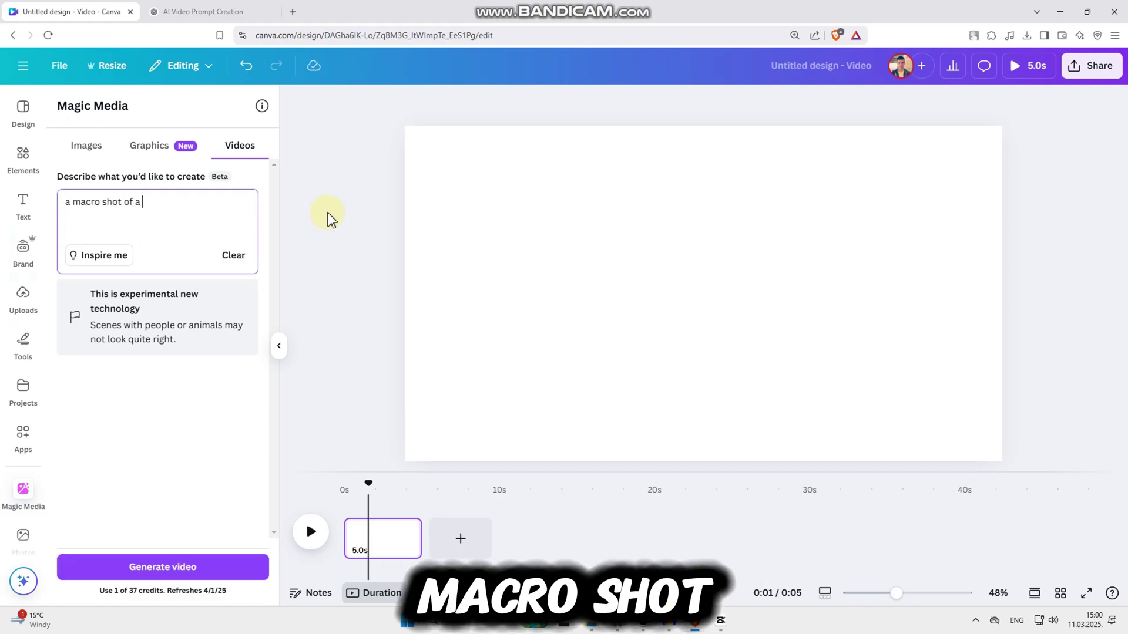
{"action": "type", "text": "beautifyl"}
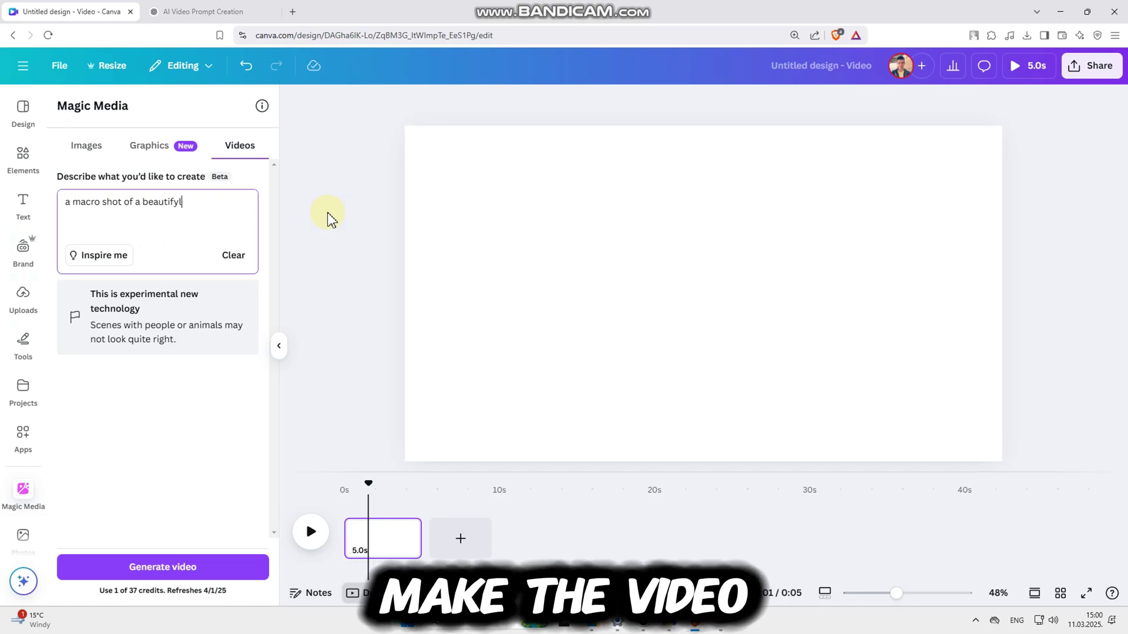
{"action": "key", "text": "BackSpace"}
{"action": "type", "text": "ul butte"}
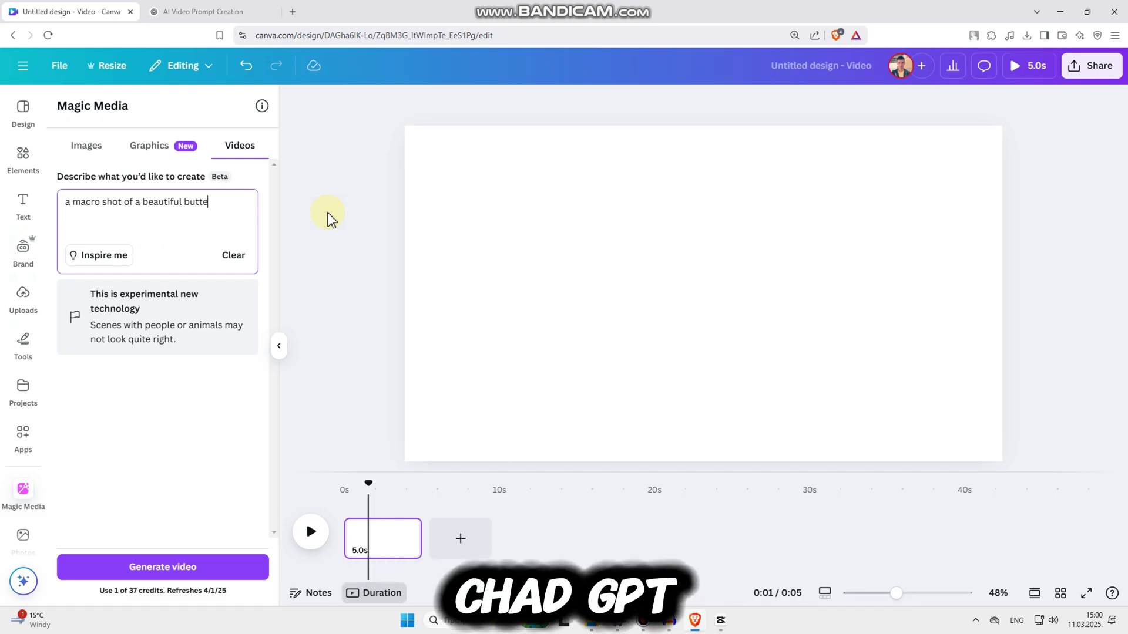
{"action": "type", "text": "rfly on a flower"}
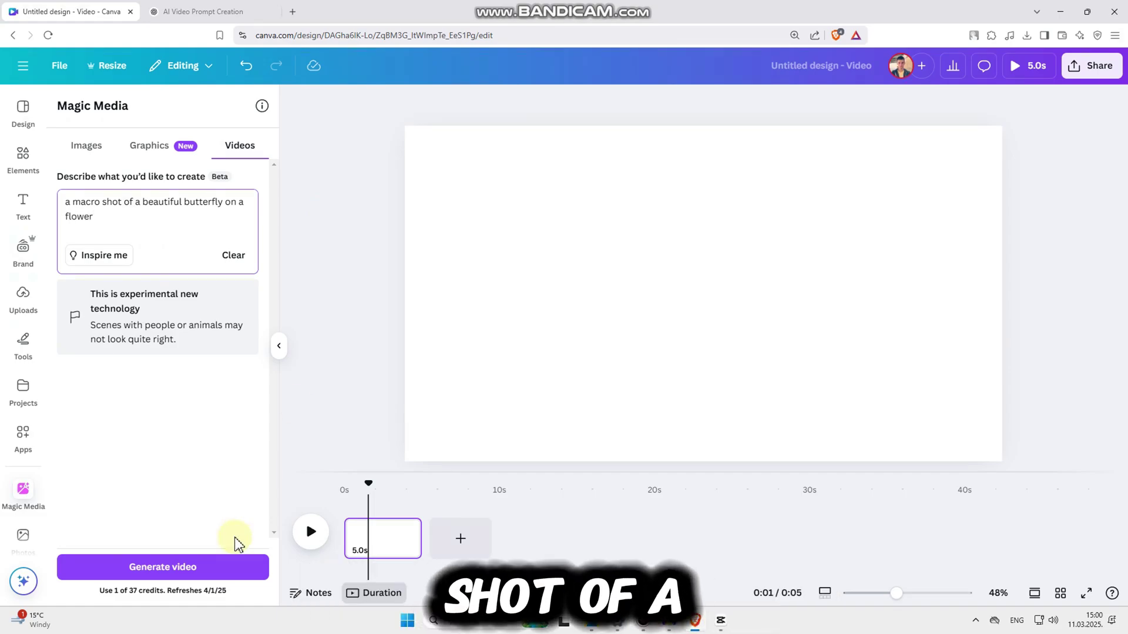
{"action": "left_click", "coordinate": [228, 567]}
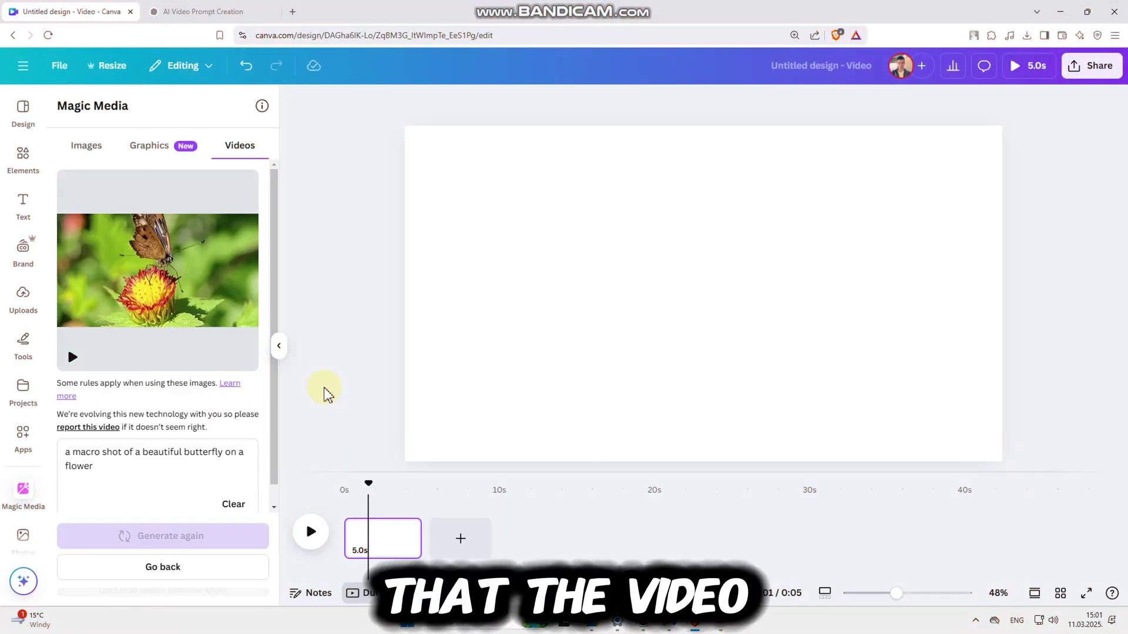
Step: Insert the generated butterfly-on-flower clip onto the page, removing the duplicate copy
{"action": "left_click", "coordinate": [194, 287]}
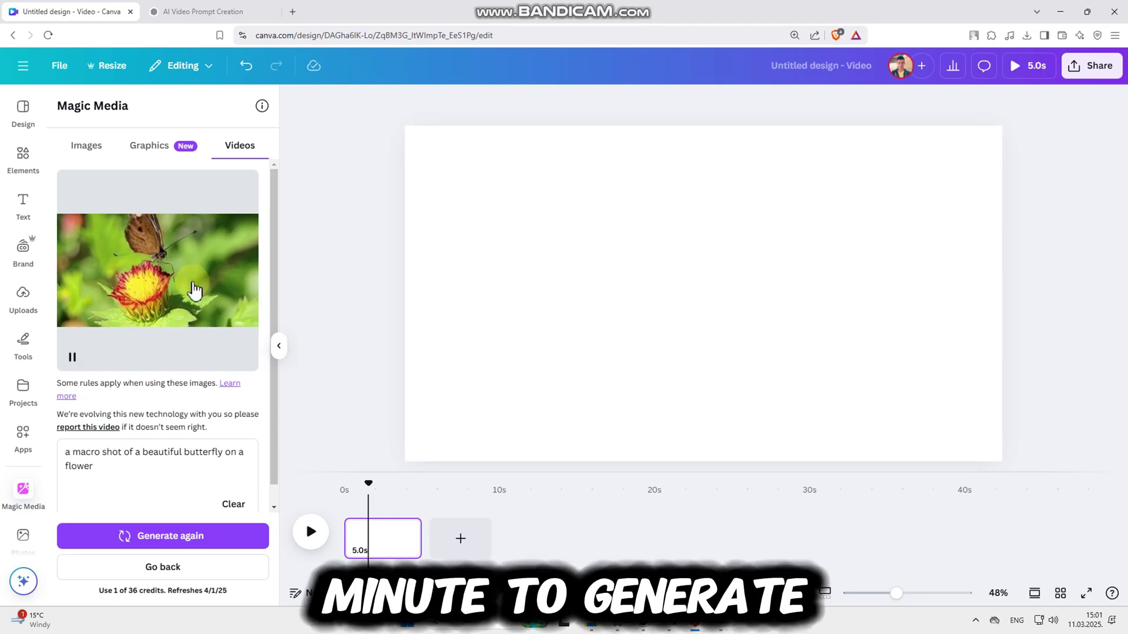
{"action": "left_click", "coordinate": [197, 292]}
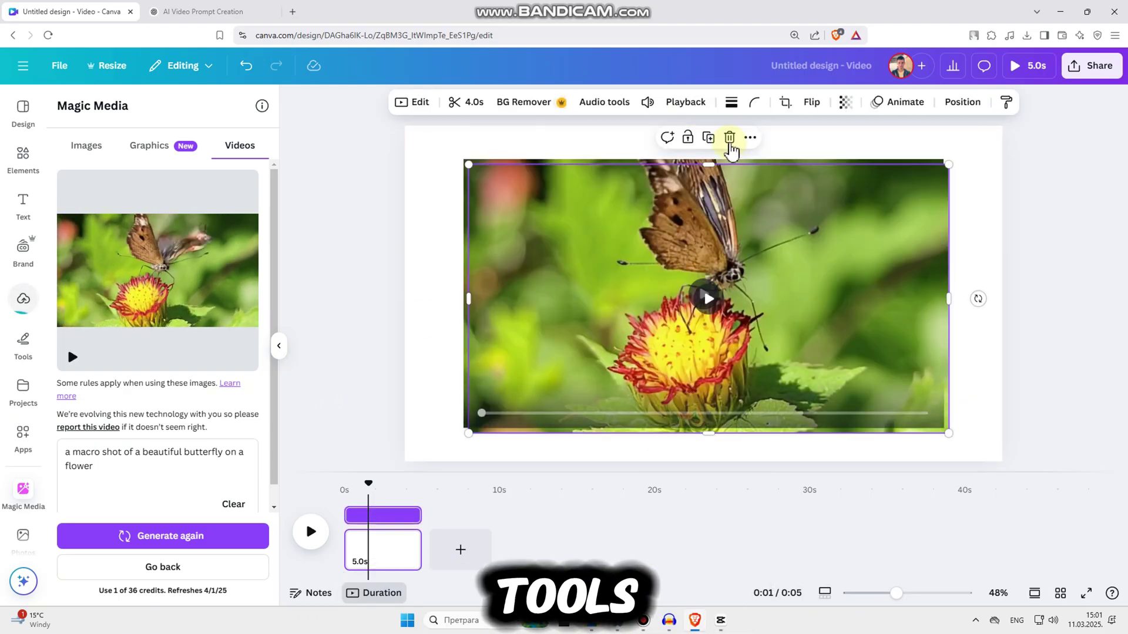
{"action": "left_click", "coordinate": [729, 137]}
Step: Move and enlarge the butterfly video to fill the whole page, then play the design
{"action": "left_click", "coordinate": [511, 320]}
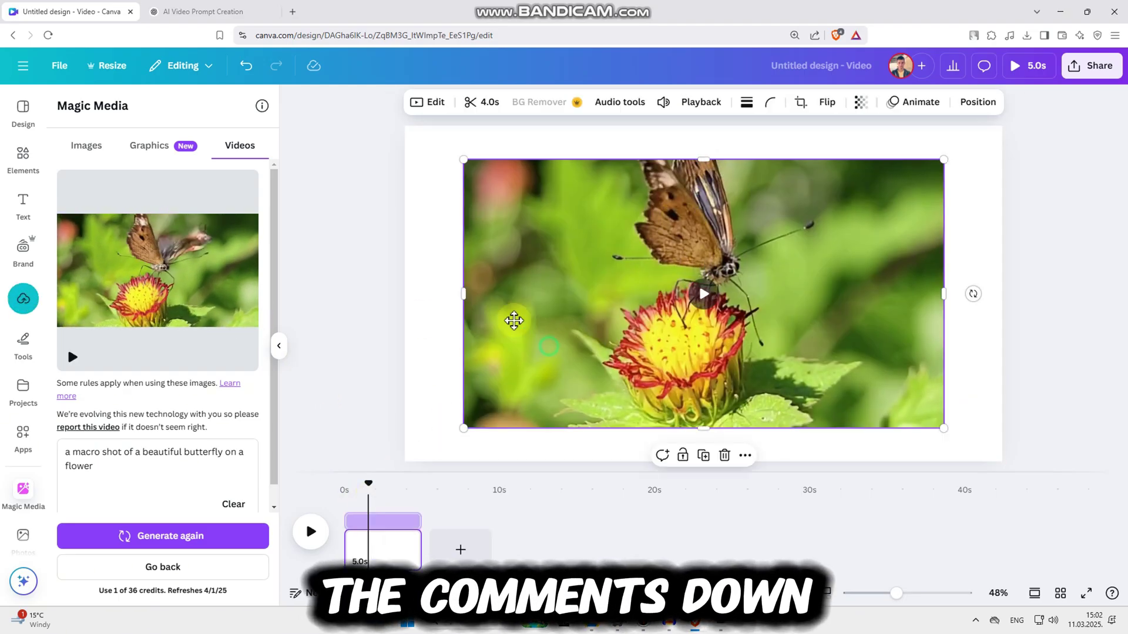
{"action": "left_click_drag", "start_coordinate": [511, 319], "coordinate": [494, 312]}
{"action": "left_click_drag", "start_coordinate": [893, 406], "coordinate": [1014, 448]}
{"action": "left_click_drag", "start_coordinate": [368, 483], "coordinate": [300, 504]}
{"action": "key", "text": "space"}
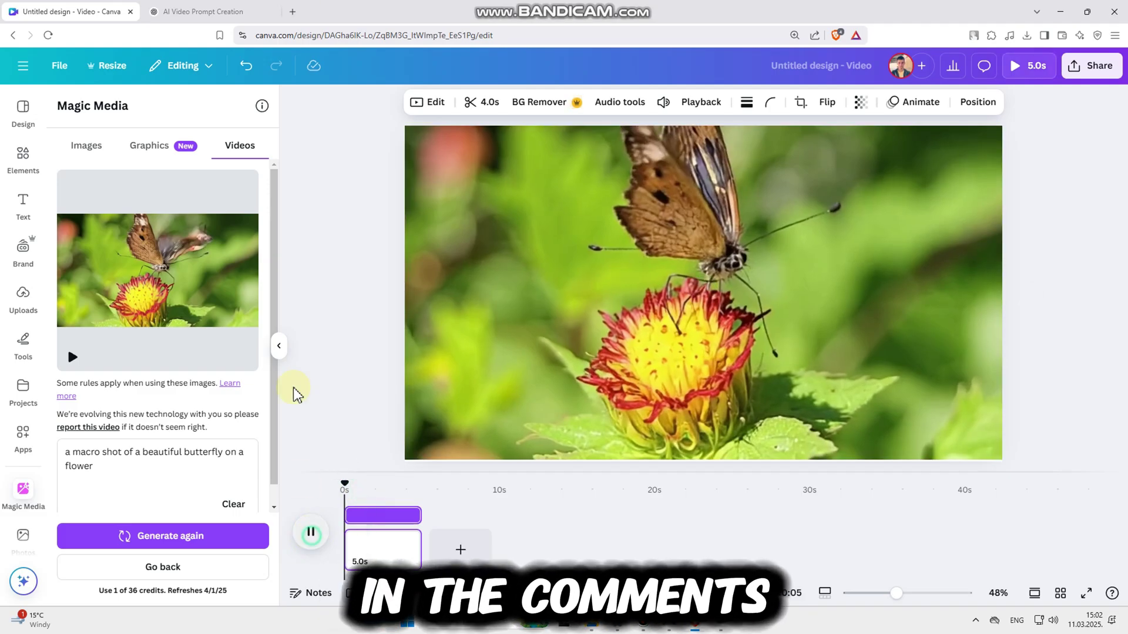